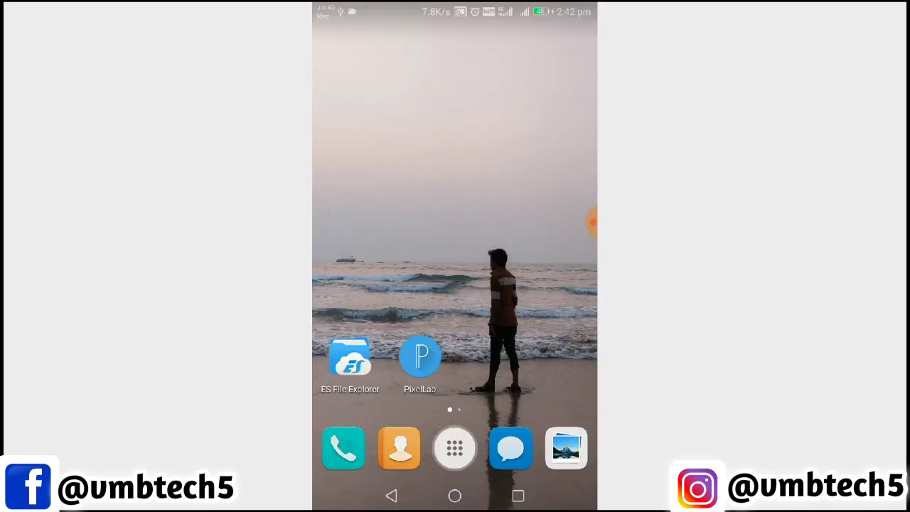
Launch PixelLab from the home screen icon.
left_click(422, 362)
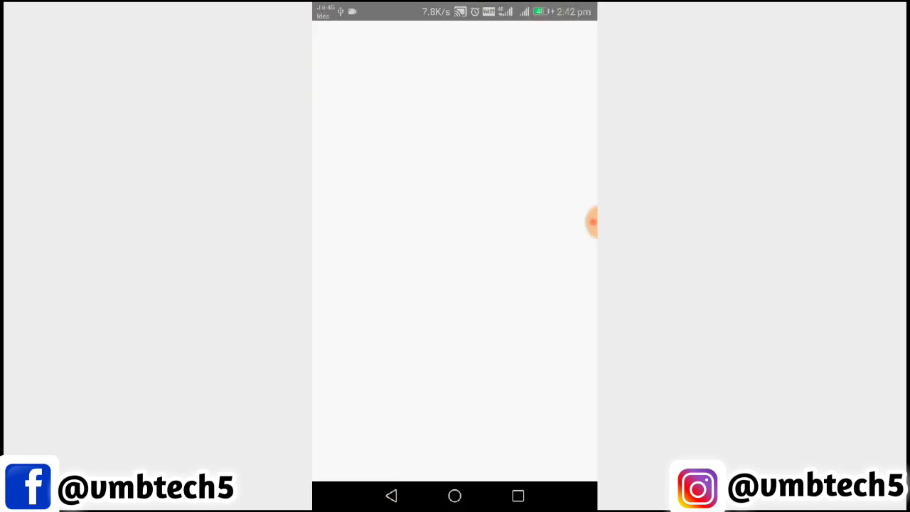
Exit PixelLab and launch Chrome from the app drawer.
left_click(392, 496)
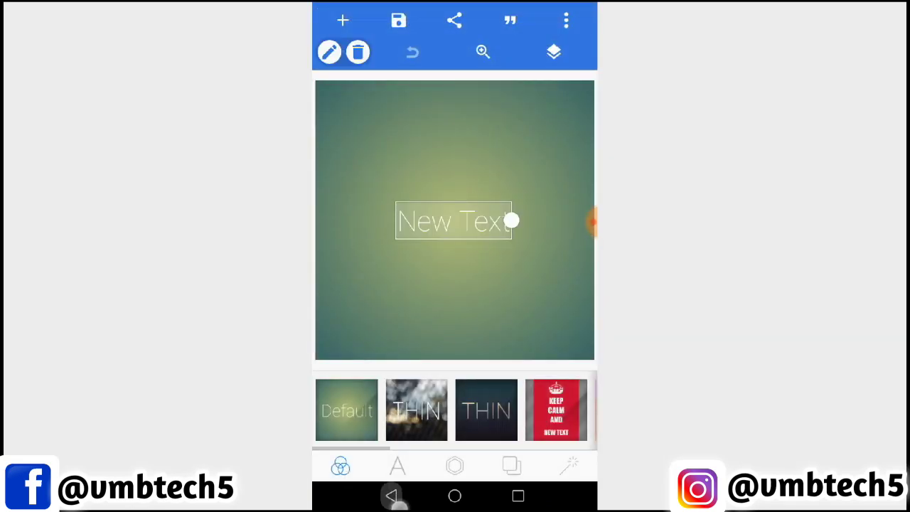
left_click(393, 496)
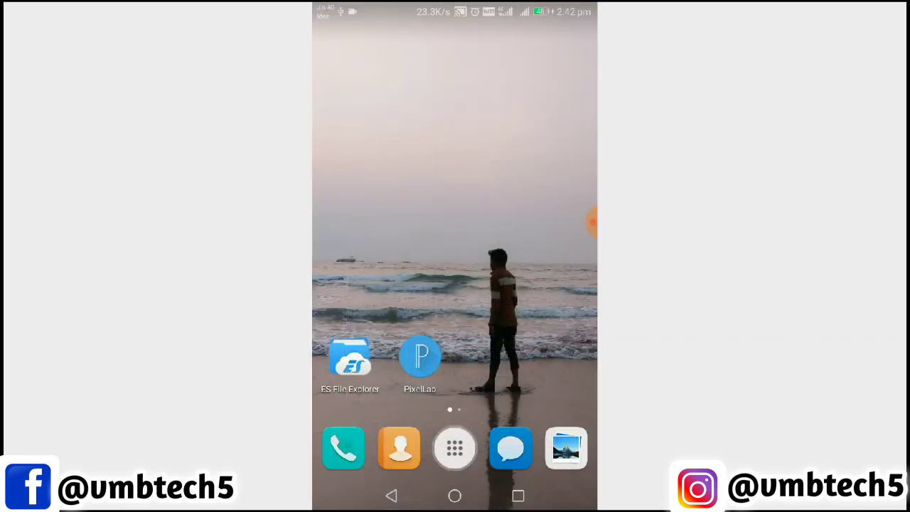
left_click(454, 447)
left_click(391, 496)
left_click(454, 448)
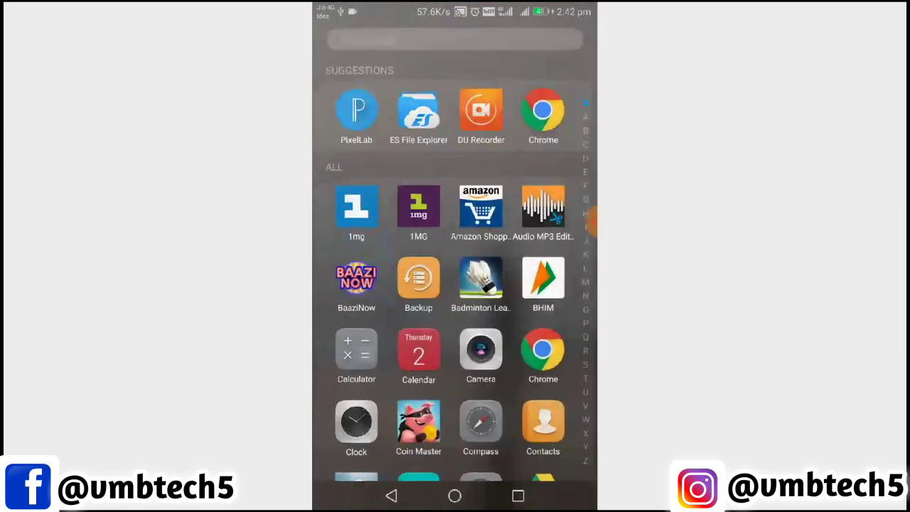
scroll(455, 284, "down", 3)
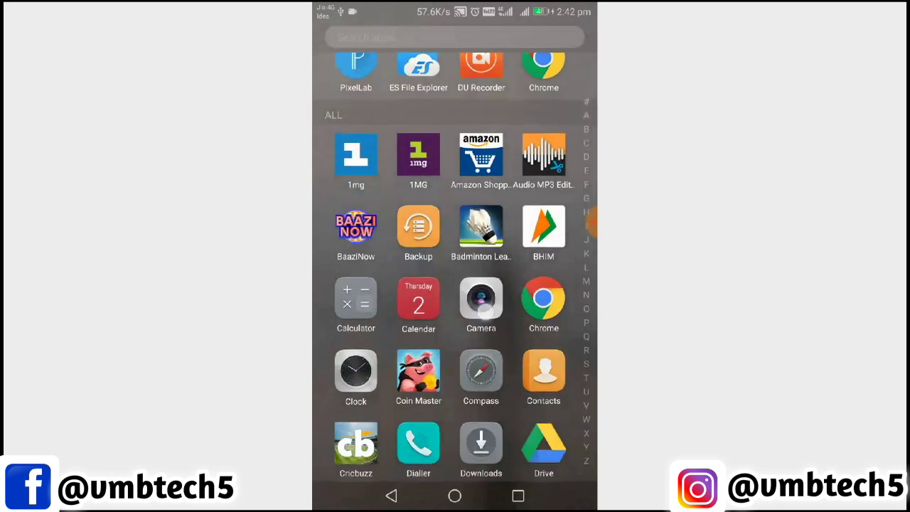
scroll(454, 284, "up", 3)
left_click(543, 108)
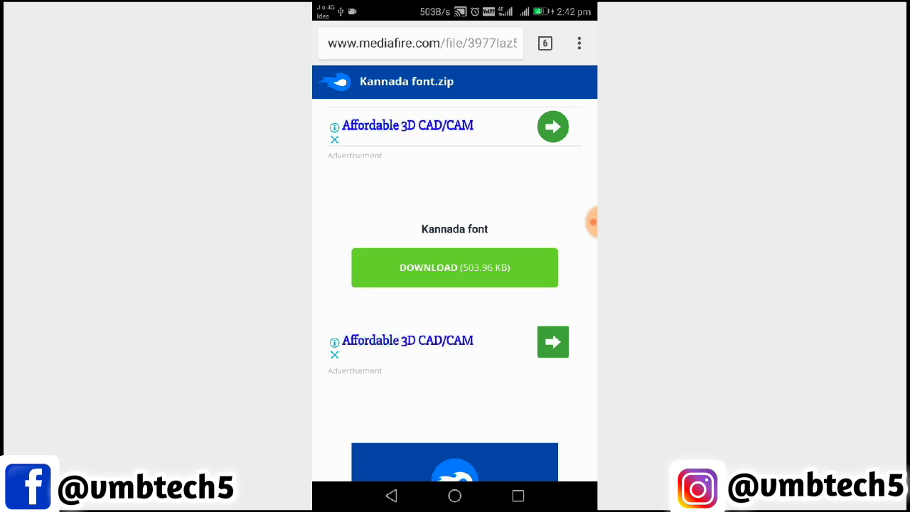
Download the 503.96 KB Kannada font.zip from the MediaFire page, then bring up Chrome's menu.
left_click(471, 265)
left_click(426, 278)
left_click(483, 265)
left_click(425, 285)
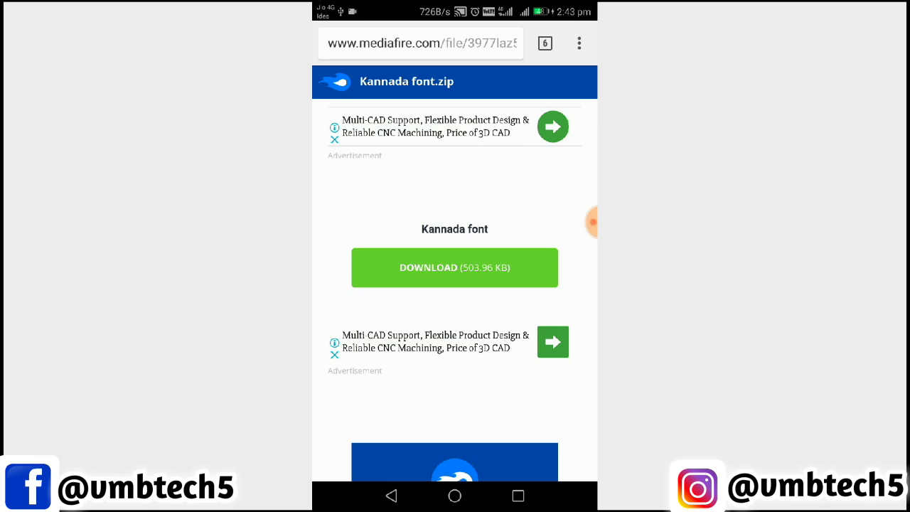
left_click(578, 44)
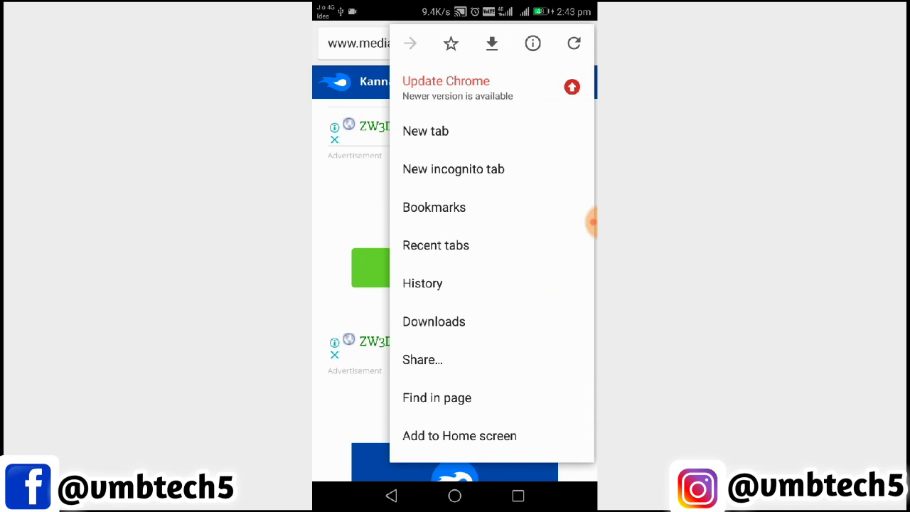
Open Kannada font.zip from Chrome's Downloads in ES Zip Viewer, just once.
left_click(472, 320)
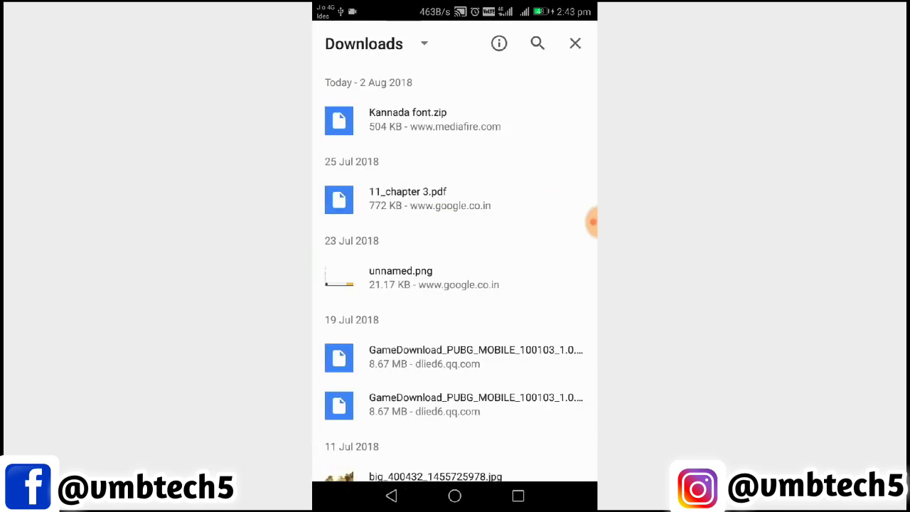
left_click(504, 128)
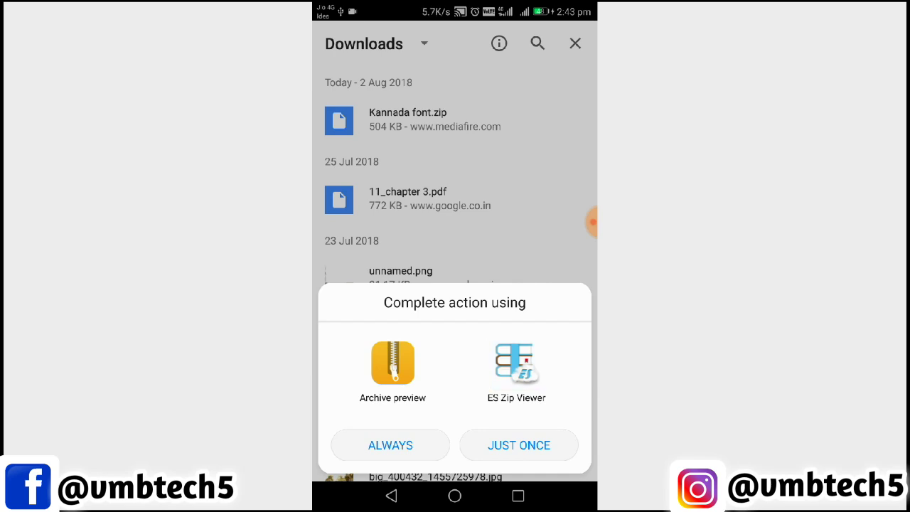
left_click(519, 445)
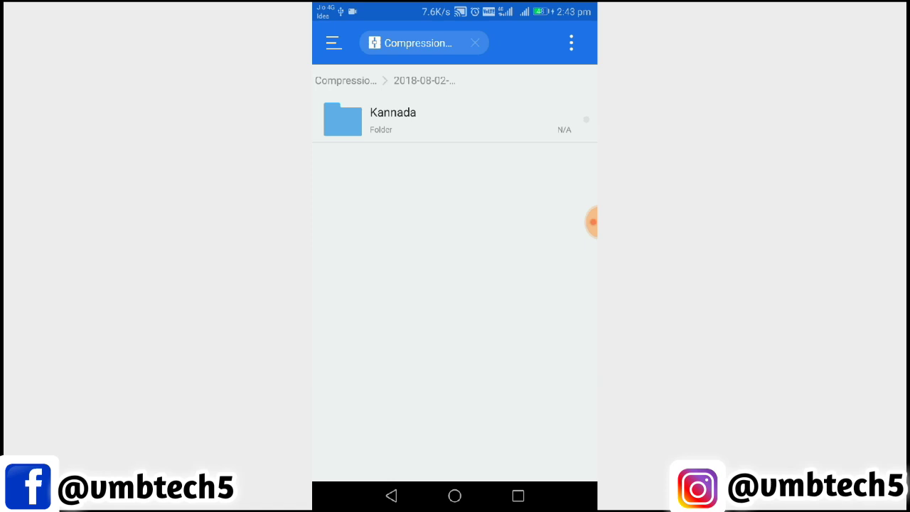
Open the archive's Kannada folder and select all nine .ttf font files.
left_click(455, 124)
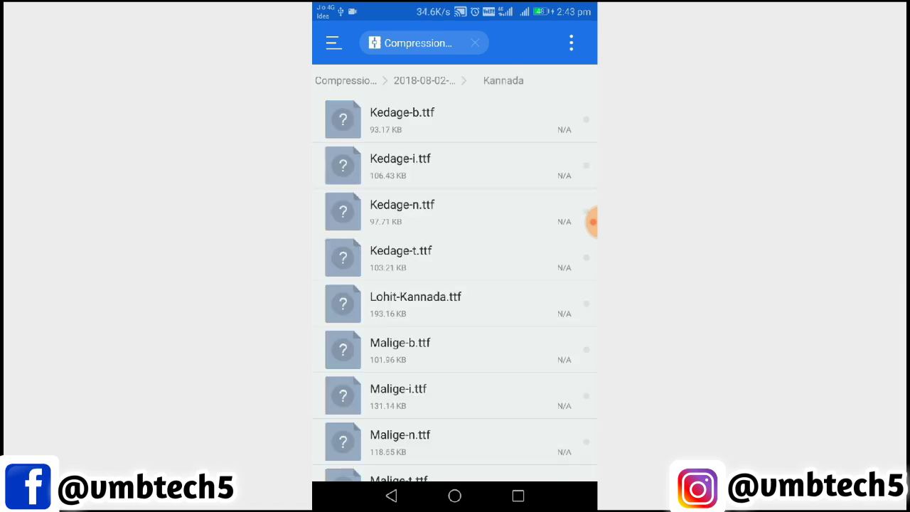
mouse_move(474, 359)
left_mouse_down()
mouse_move(496, 194)
mouse_move(488, 362)
left_mouse_up()
mouse_move(474, 264)
left_mouse_down()
mouse_move(471, 218)
mouse_move(475, 264)
left_mouse_up()
left_click(479, 130)
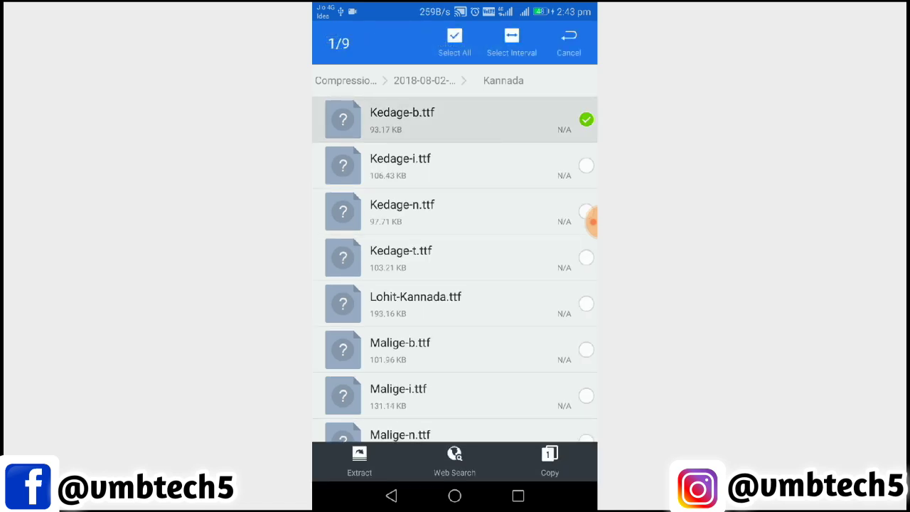
left_click(454, 42)
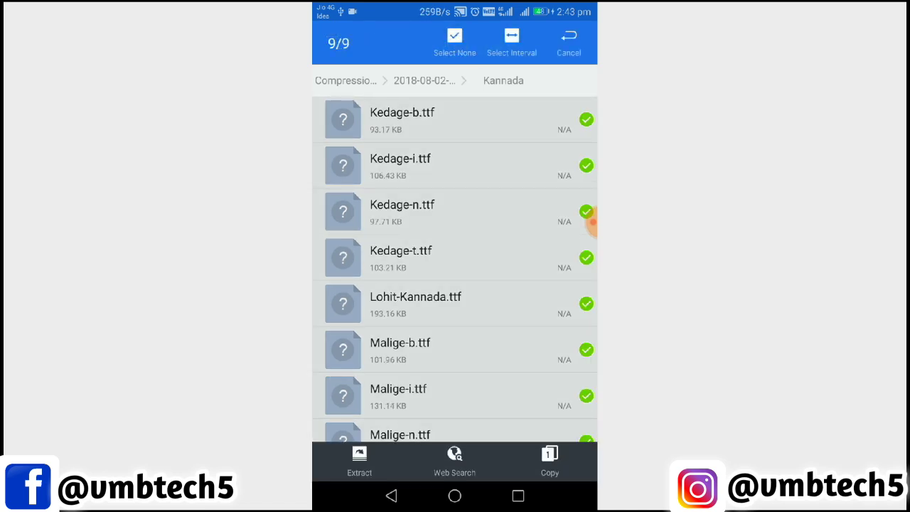
Extract the selected fonts to /sdcard/ and return to the archive's top level.
left_click(359, 461)
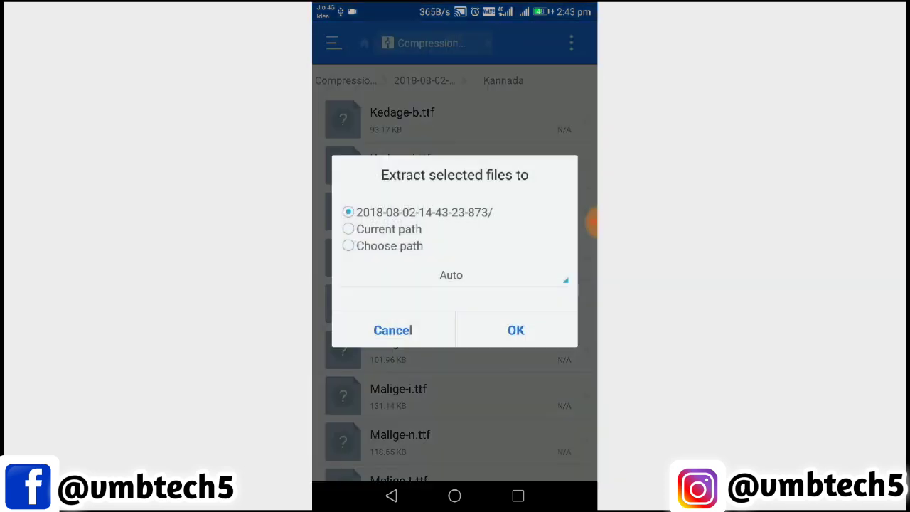
left_click(390, 245)
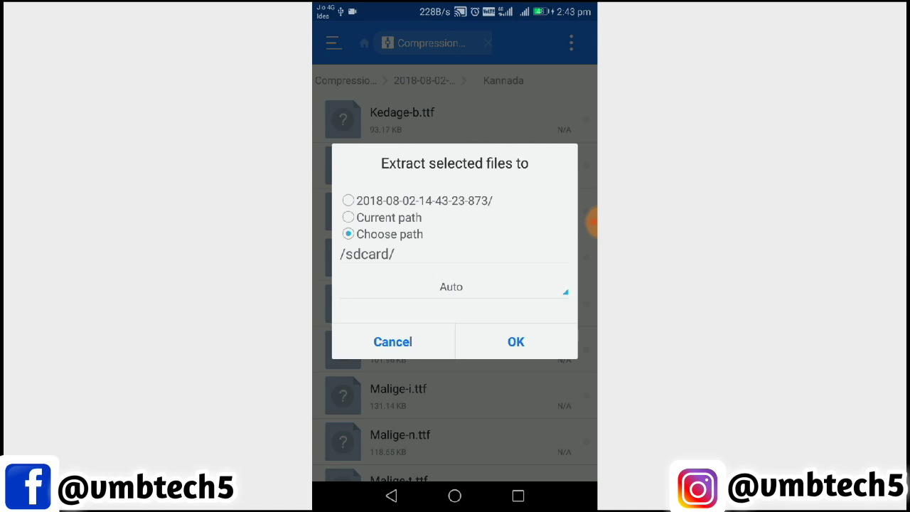
left_click(422, 340)
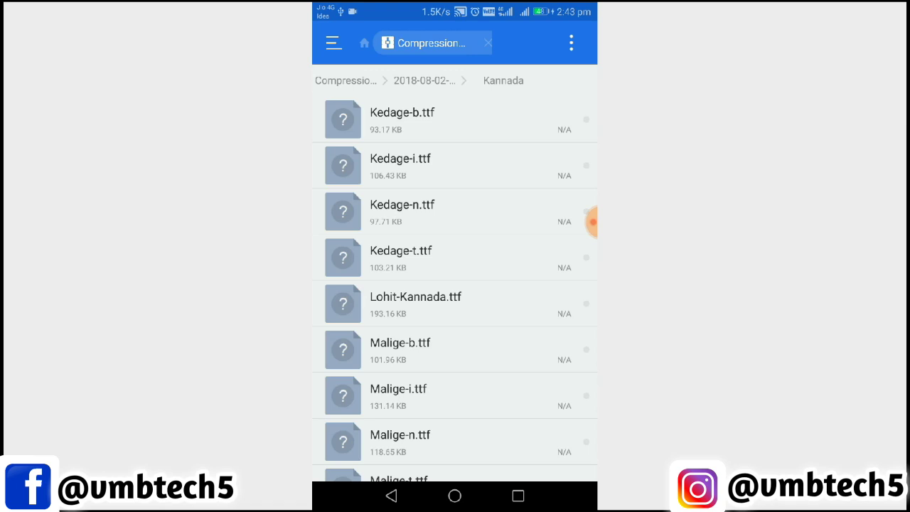
left_click(391, 495)
Back out to ES File Explorer's local storage and open the extracted Kannada folder.
left_click(391, 496)
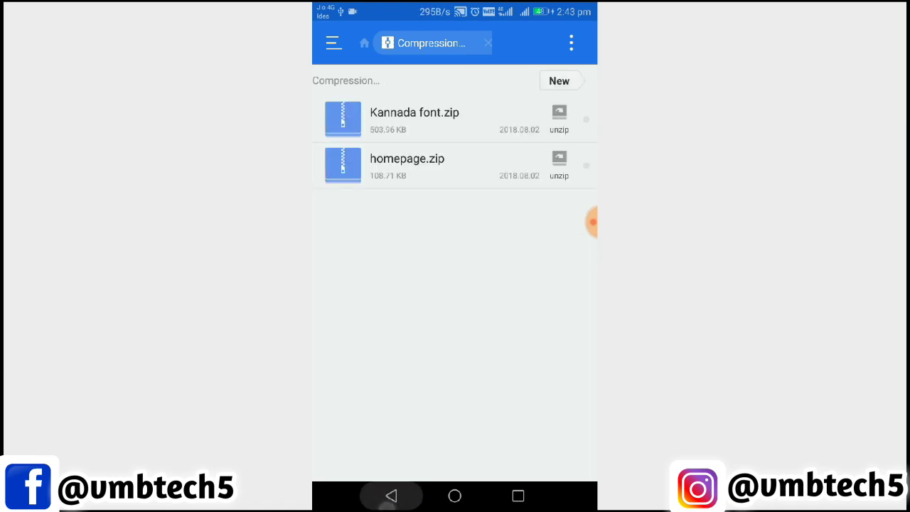
left_click(391, 495)
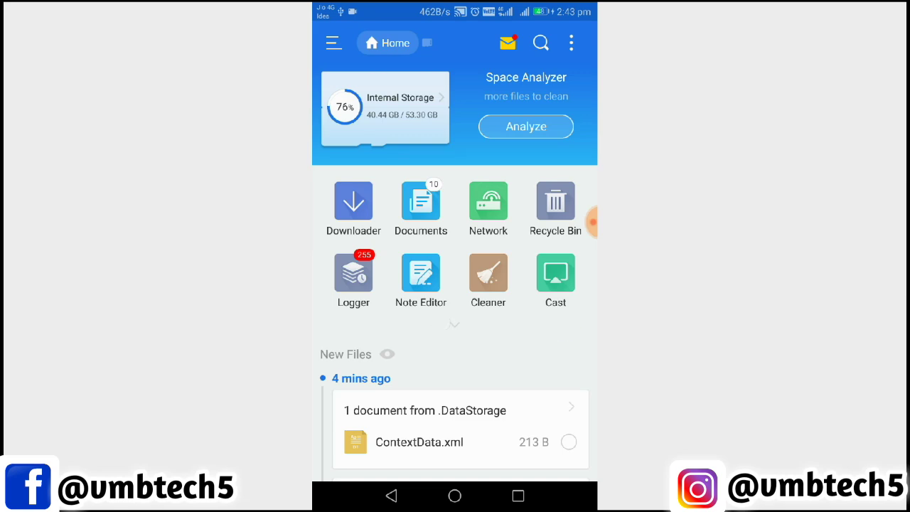
left_click_drag(441, 322, 355, 323)
left_click_drag(498, 340, 433, 339)
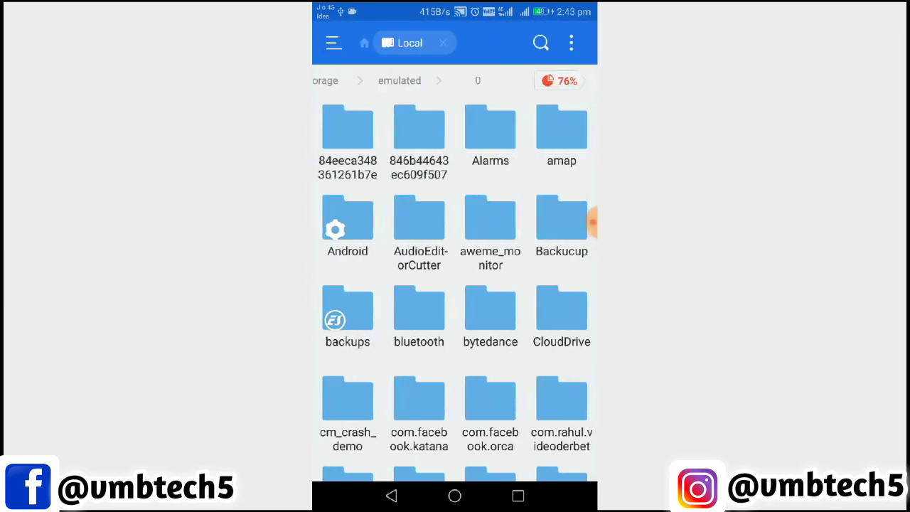
left_click_drag(521, 426, 521, 327)
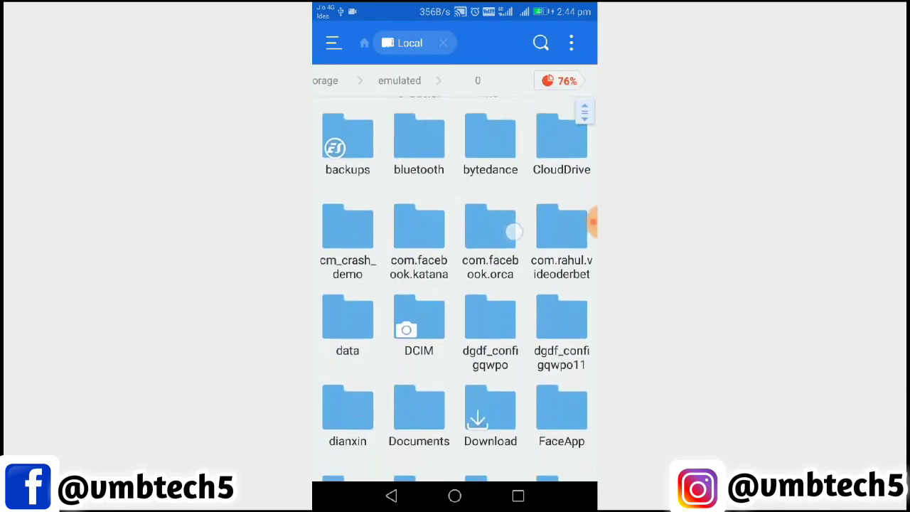
left_click_drag(520, 387, 520, 301)
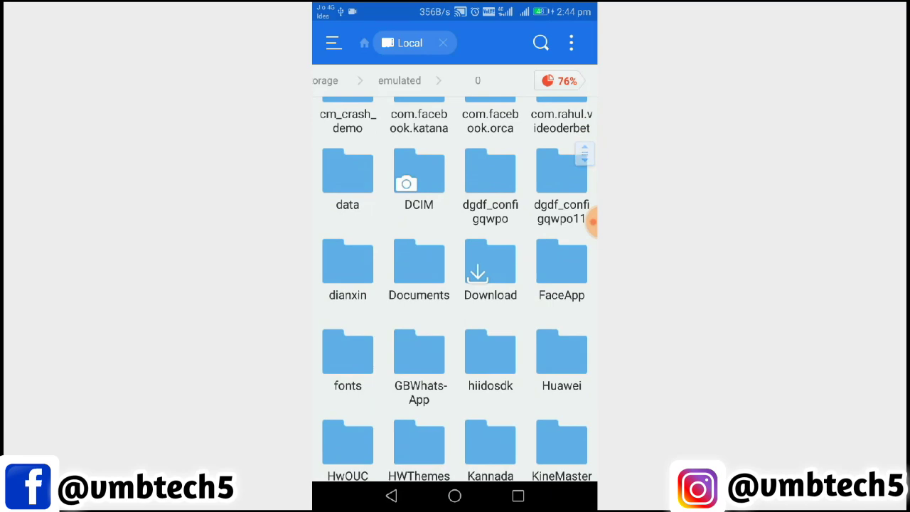
left_click_drag(504, 427, 518, 320)
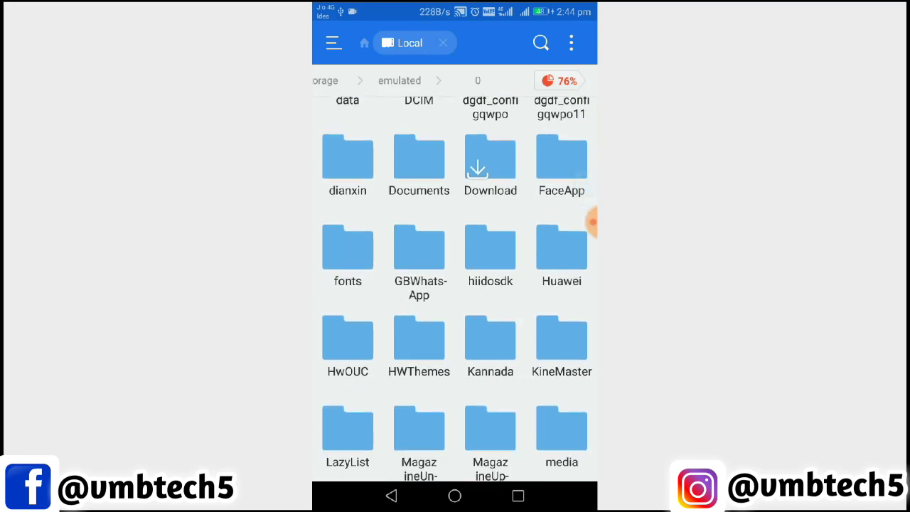
left_click(490, 348)
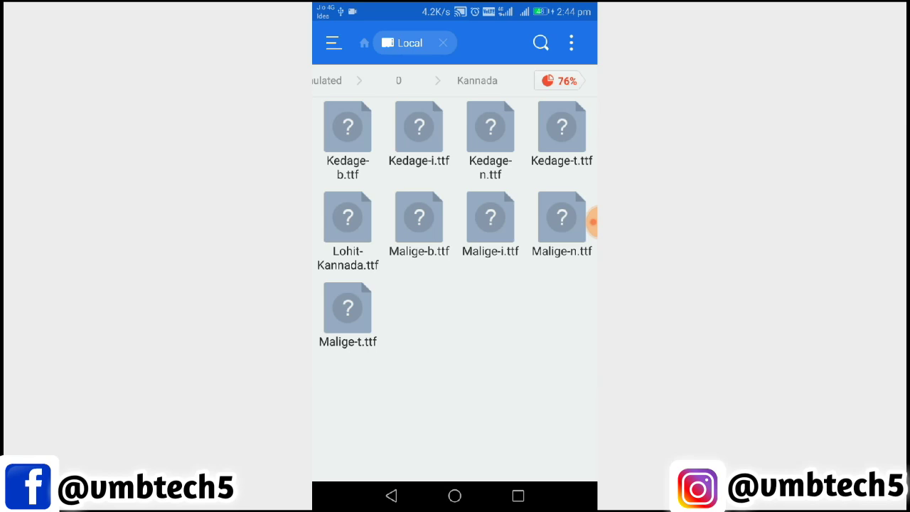
Select and copy all nine Kannada .ttf font files.
left_click_drag(359, 330, 348, 330)
left_click(347, 309)
left_click(454, 43)
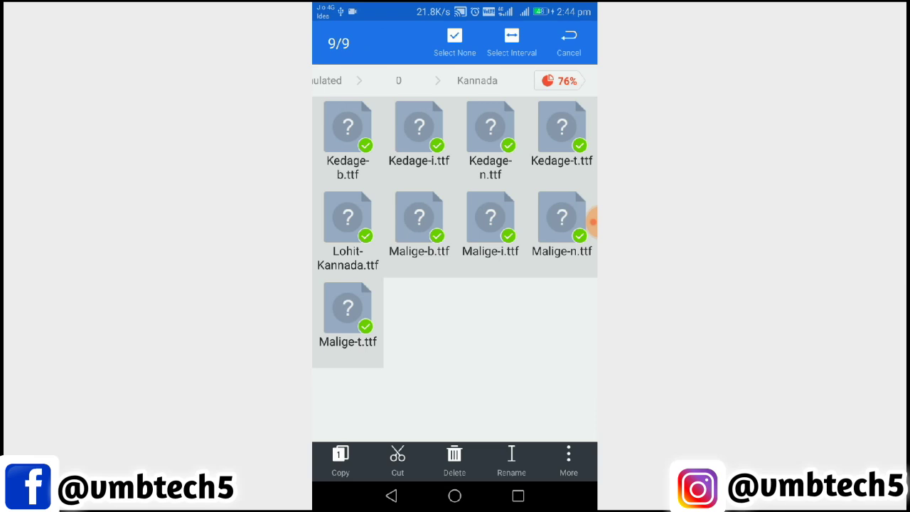
left_click(339, 458)
Place the copied fonts in the internal storage fonts folder.
left_click(391, 496)
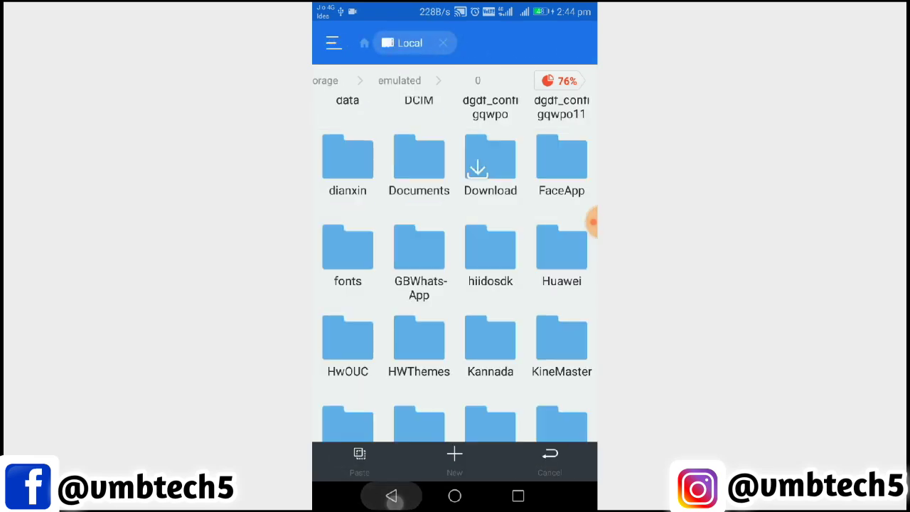
left_click_drag(335, 227, 365, 232)
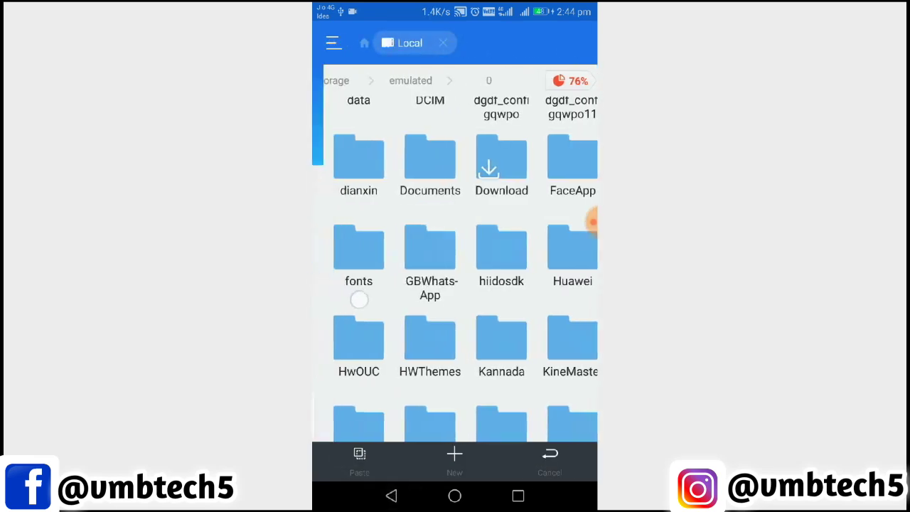
left_click_drag(554, 327, 355, 326)
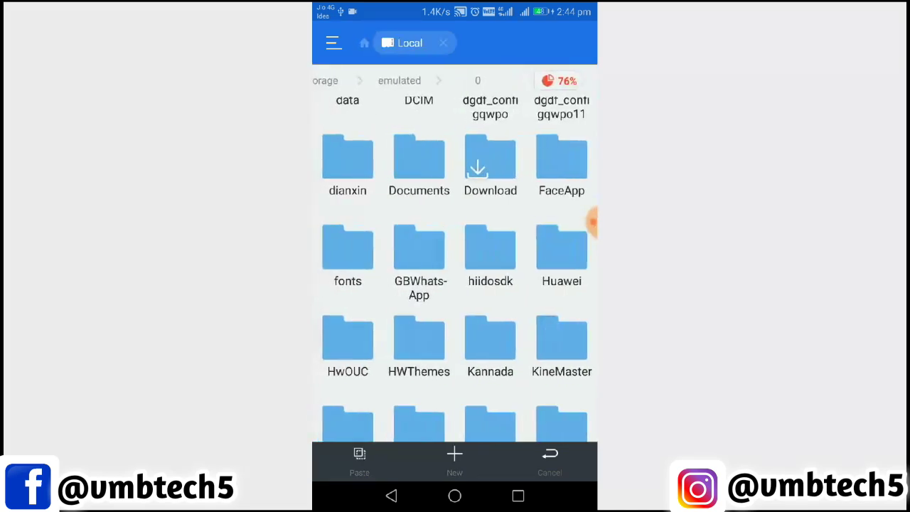
left_click(349, 243)
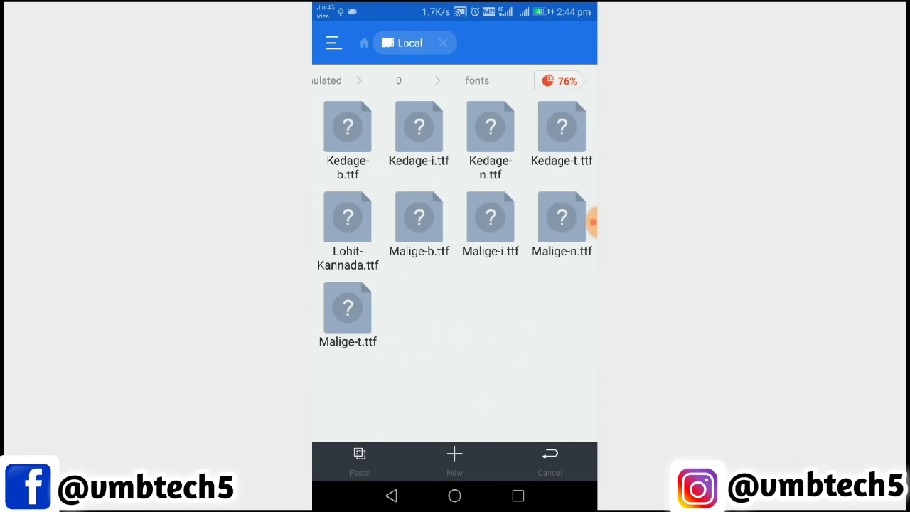
Exit the file manager to the home screen and relaunch PixelLab.
left_click(392, 495)
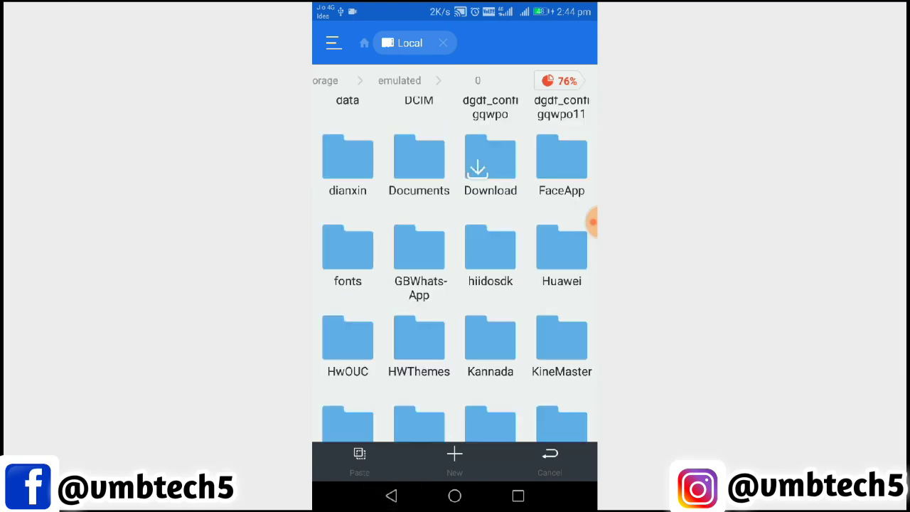
left_click(390, 496)
left_click(392, 495)
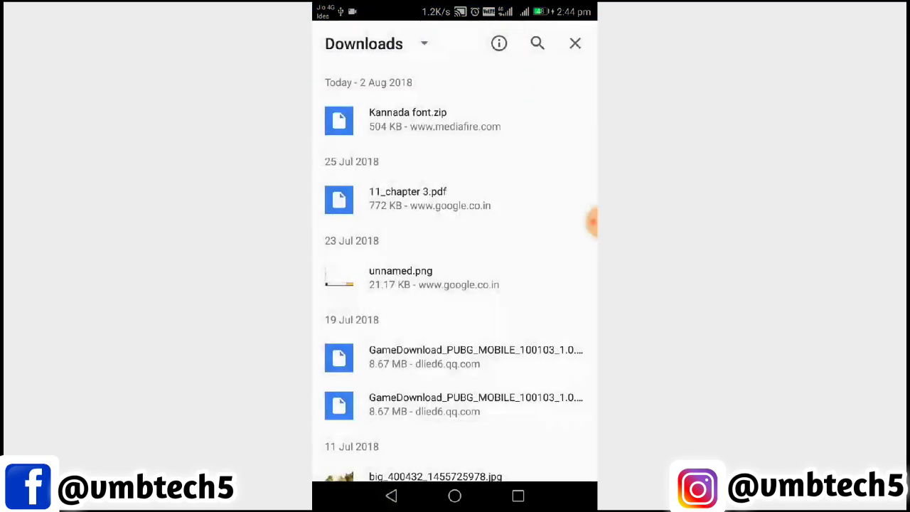
left_click(391, 495)
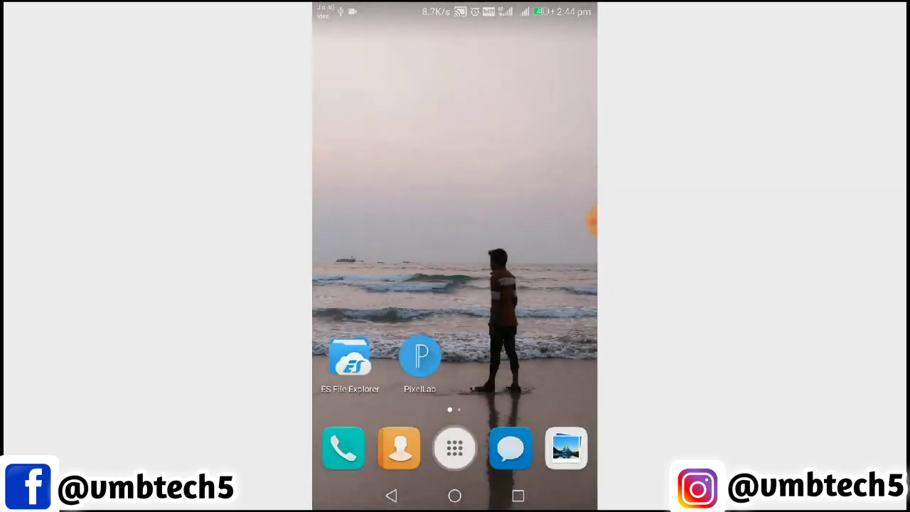
left_click(419, 357)
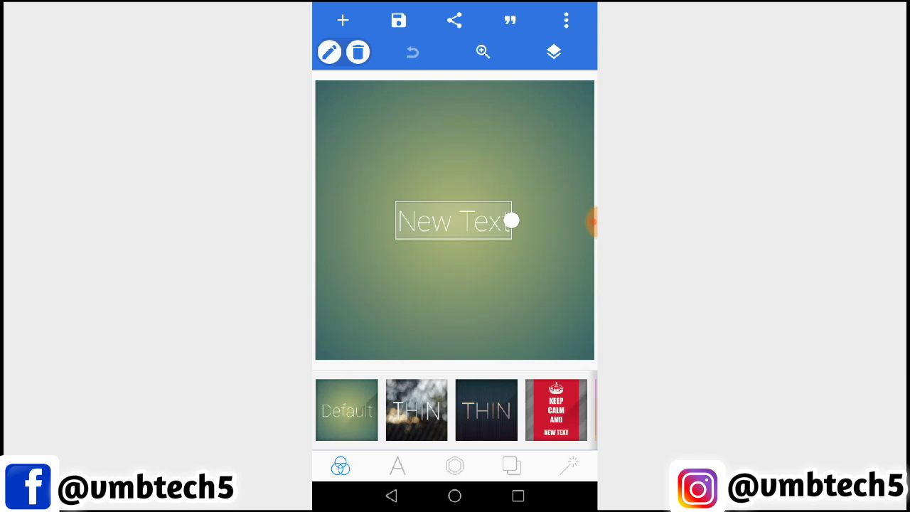
Open the text editor for PixelLab's default 'New Text' layer.
left_click(329, 52)
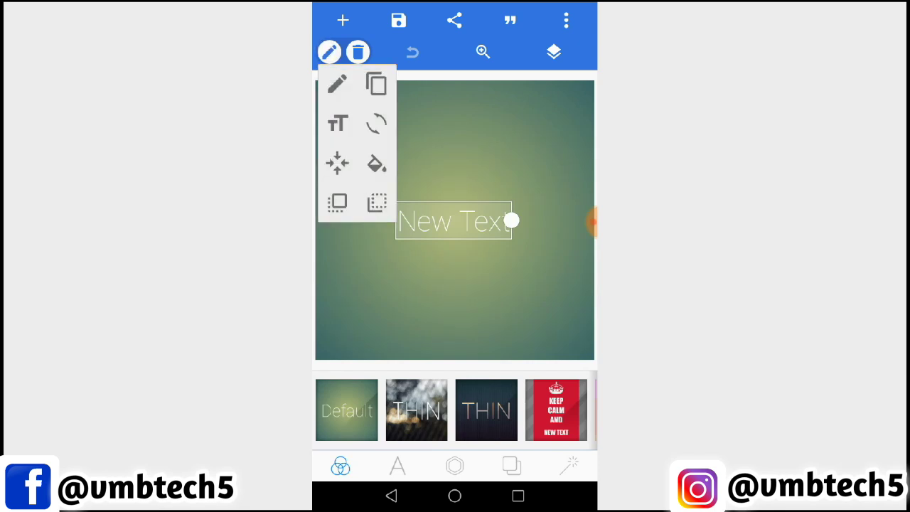
left_click(337, 84)
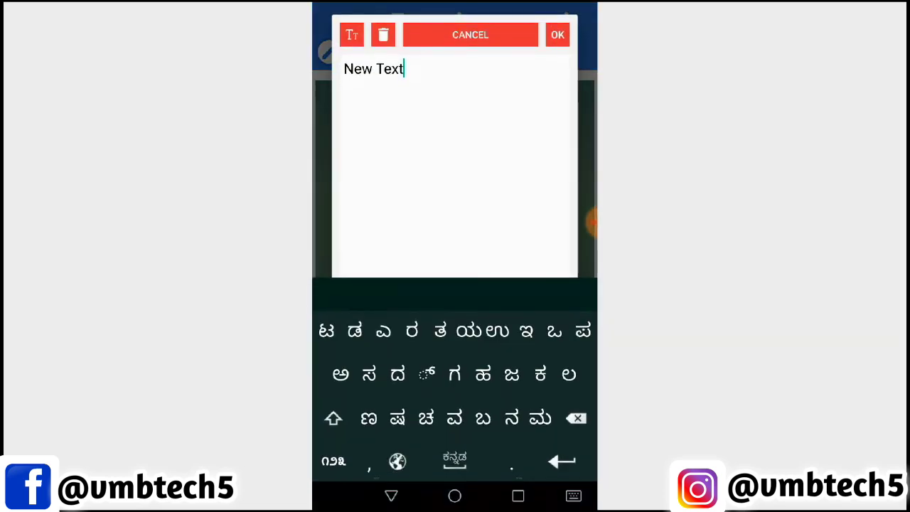
Replace 'New Text' with the Kannada phrase 'ಈ ಚಾನಲನ್ನು ಸಬ್ಸ್ಕ್ರೈಬ್ ಮಾಡಿ...'.
key("BackSpace")
key("BackSpace")
key("BackSpace")
key("BackSpace")
key("BackSpace")
key("BackSpace")
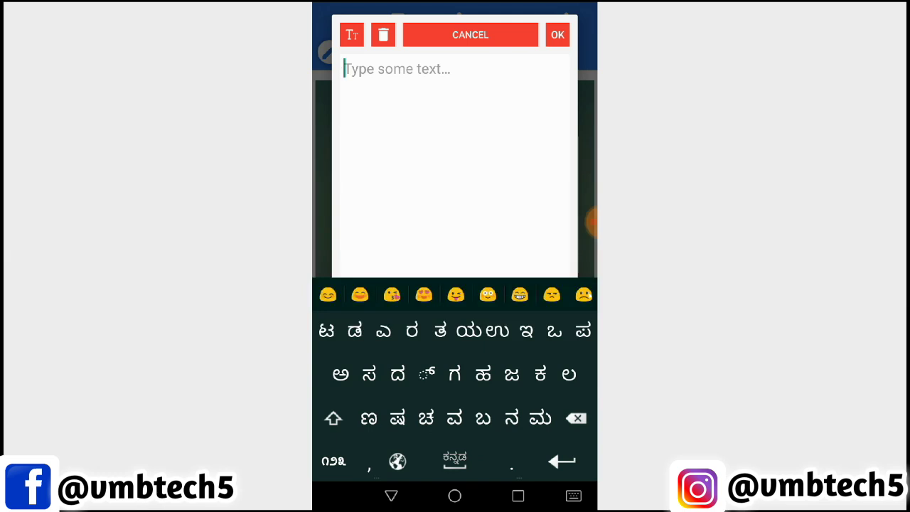
type("ಈ ಚಾ")
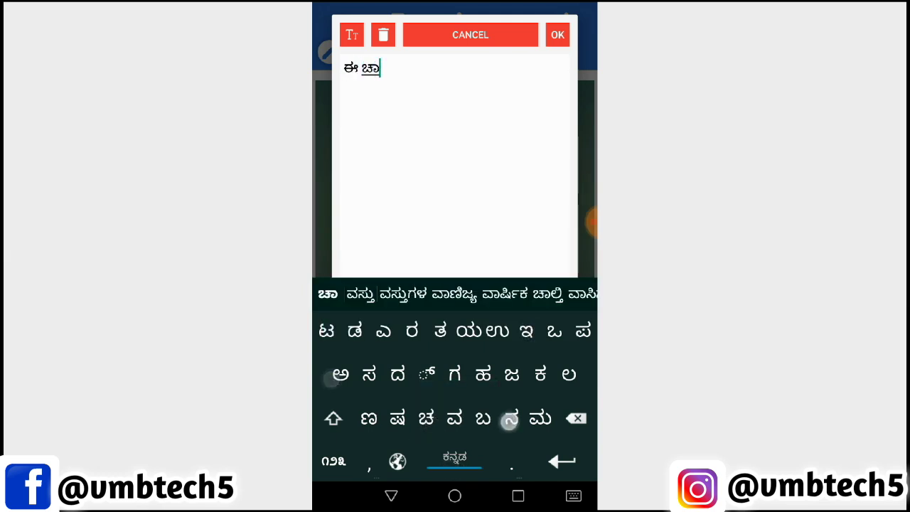
type("ನಲನ್ನ")
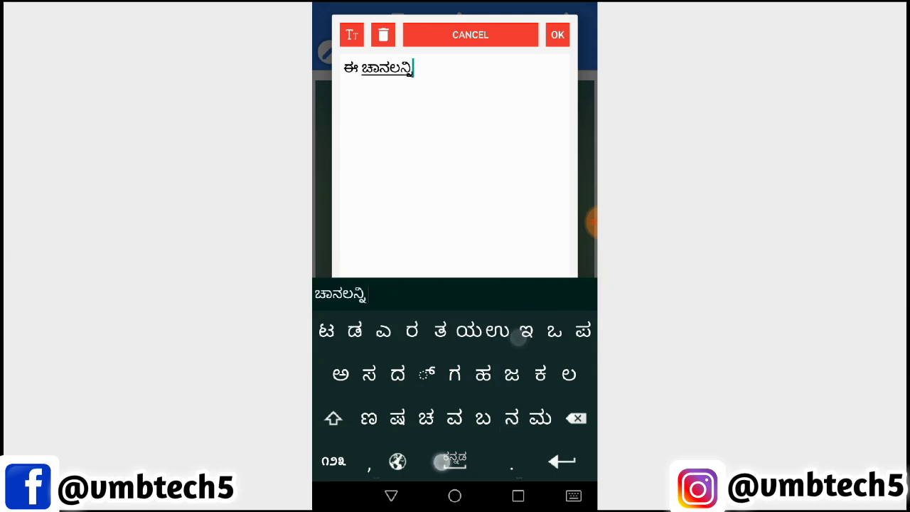
type("ು ಸ")
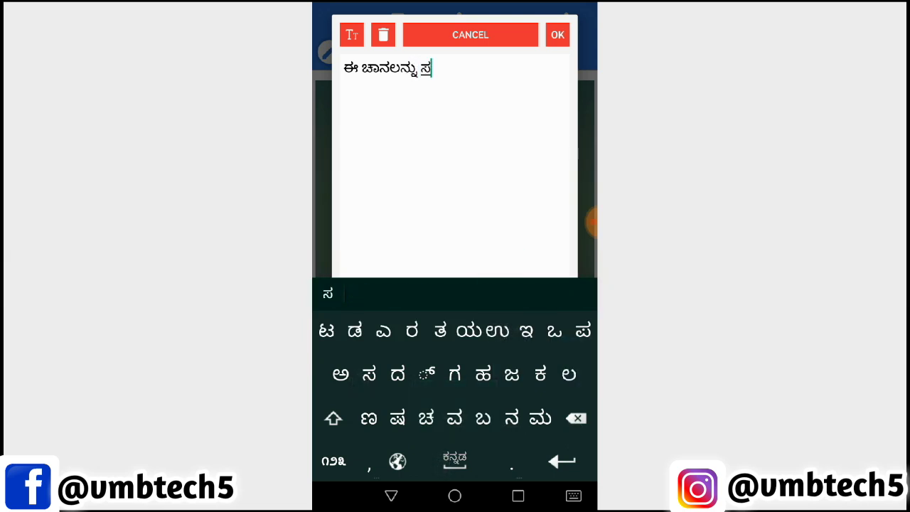
type("ಬ್ಕ")
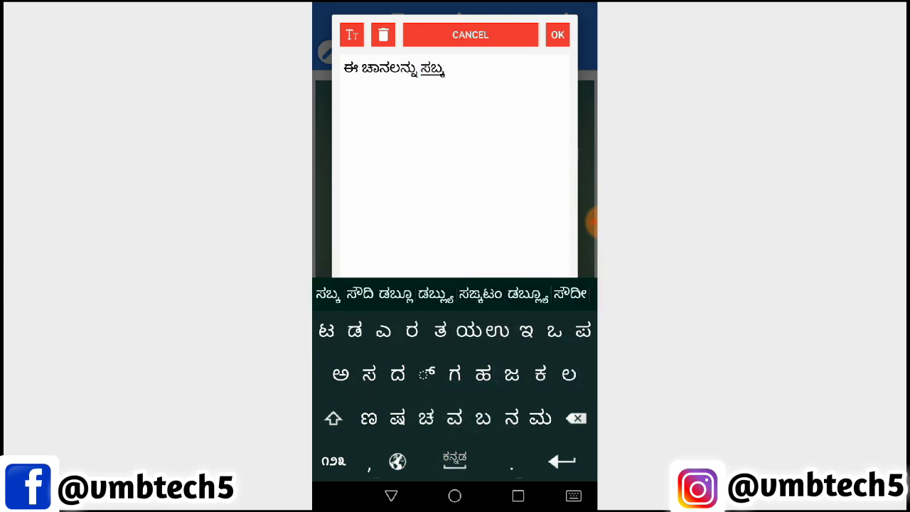
type("್ರಯೈಬ್")
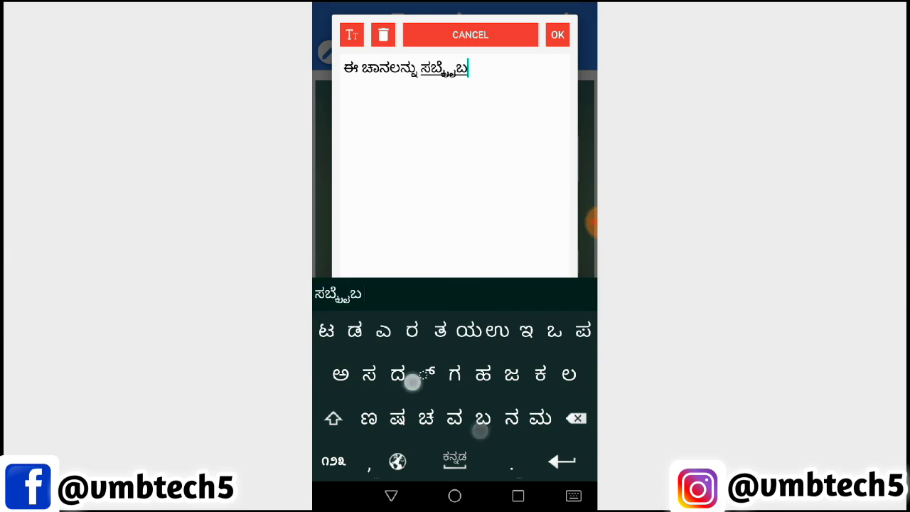
type(" ಮಾಡಿ")
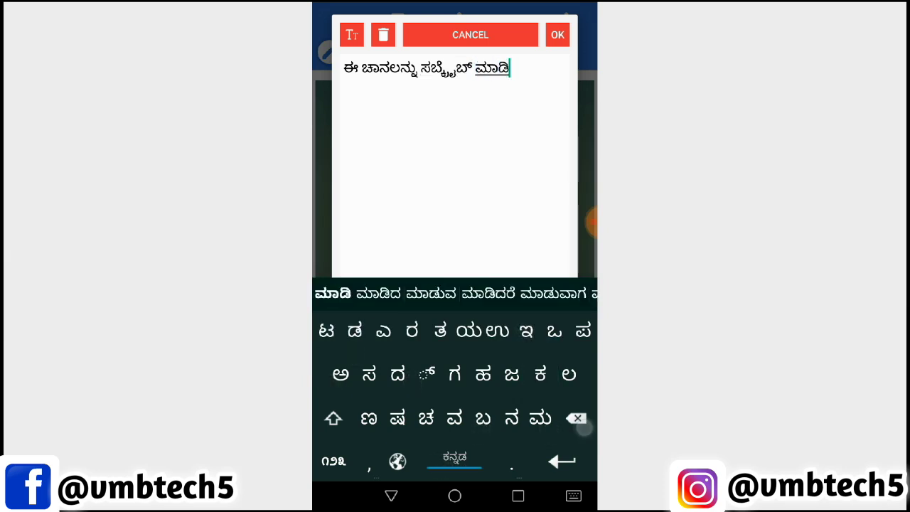
type("...")
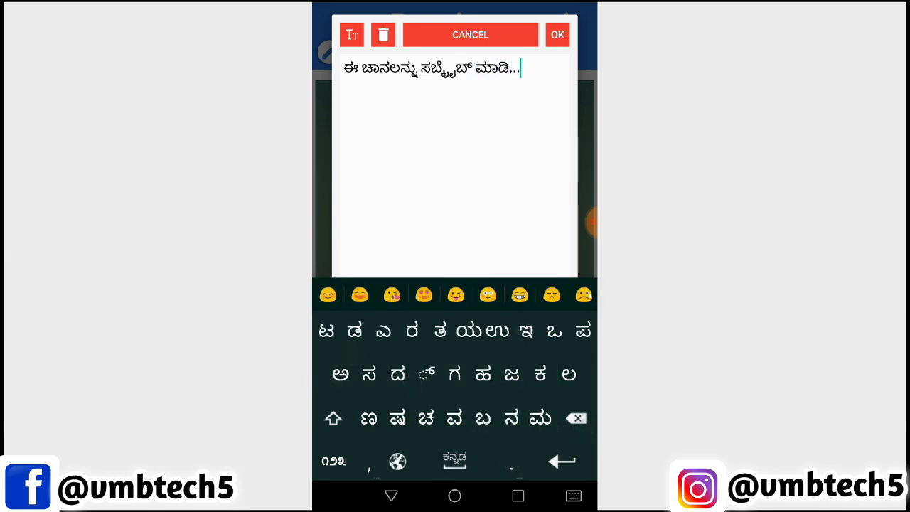
Place the Kannada text on the canvas, move it toward centre, and open the font chooser.
left_click(557, 34)
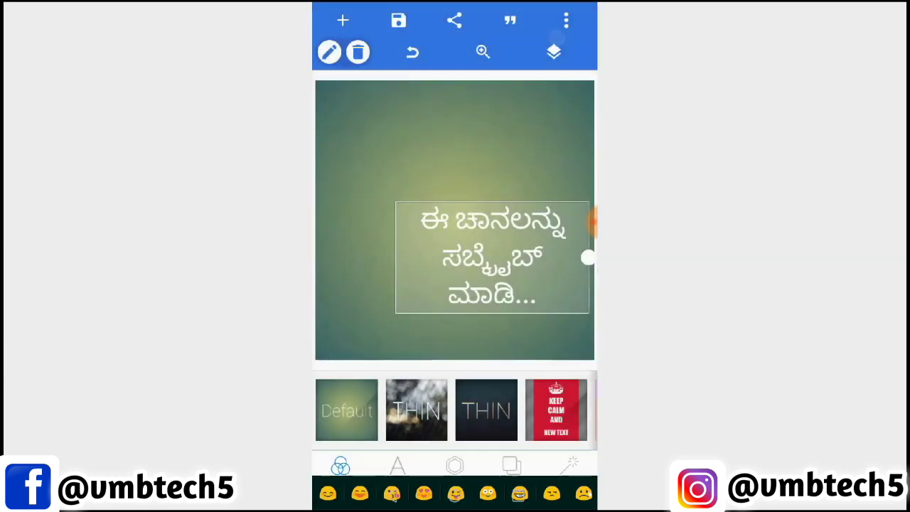
left_click_drag(491, 257, 442, 216)
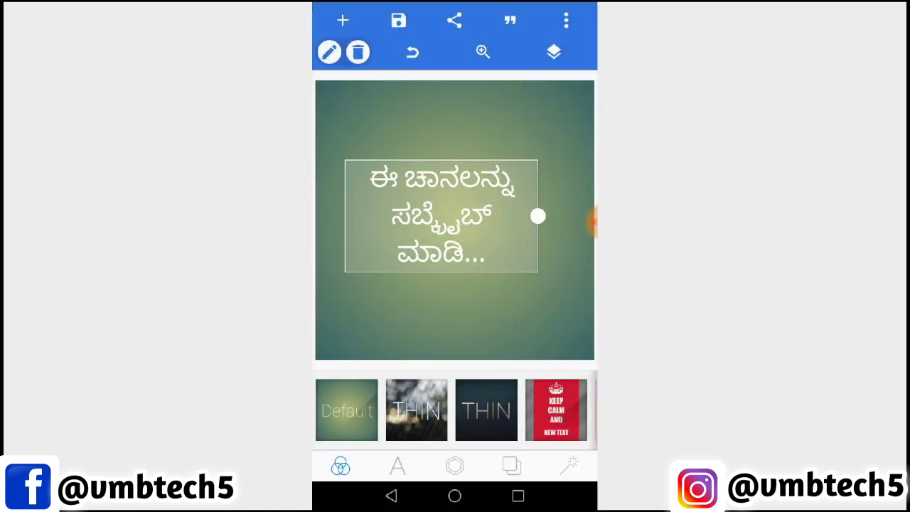
left_click(397, 465)
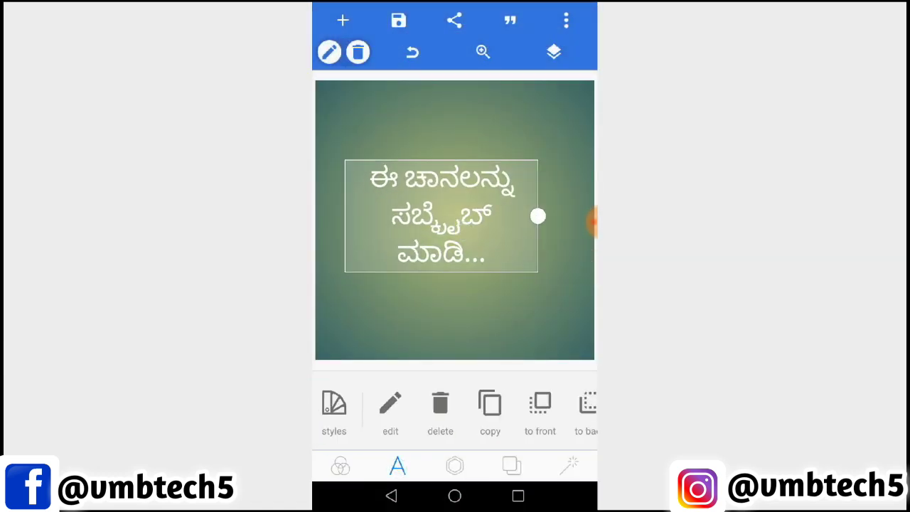
scroll(455, 413, "right", 5)
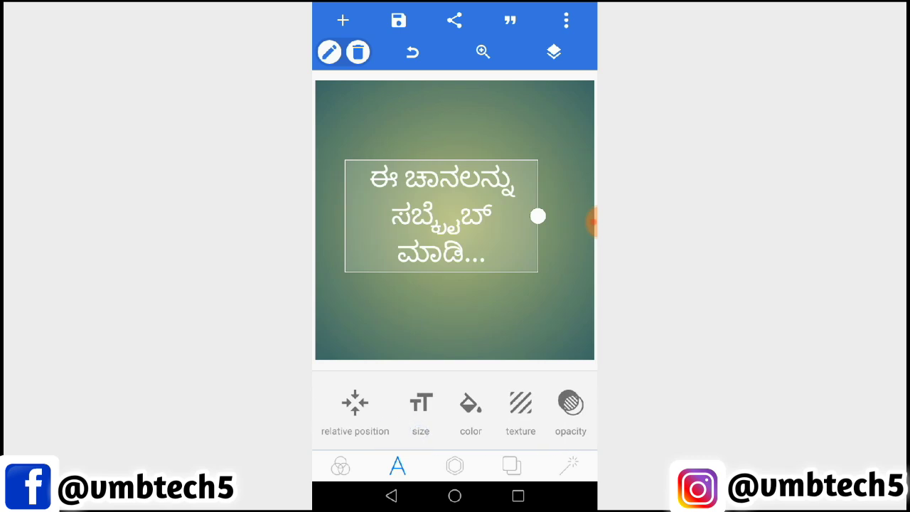
scroll(455, 412, "right", 3)
scroll(497, 412, "right", 3)
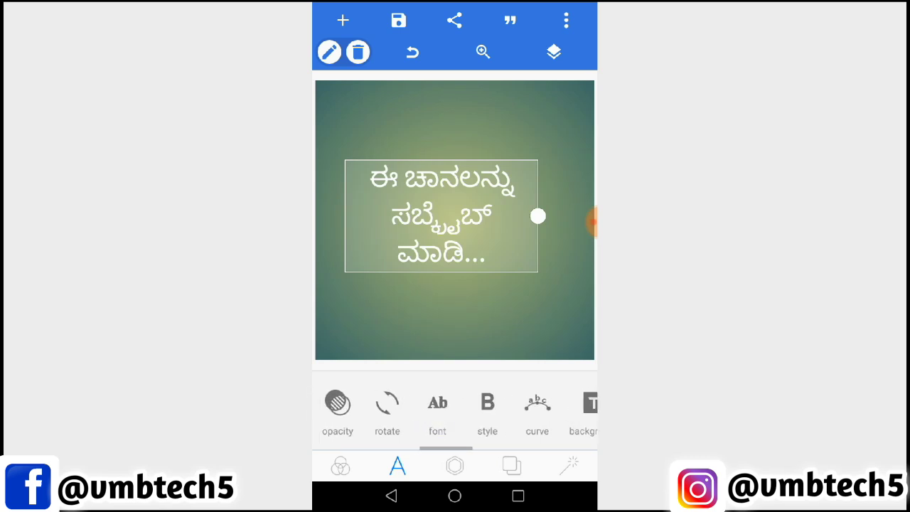
left_click(432, 406)
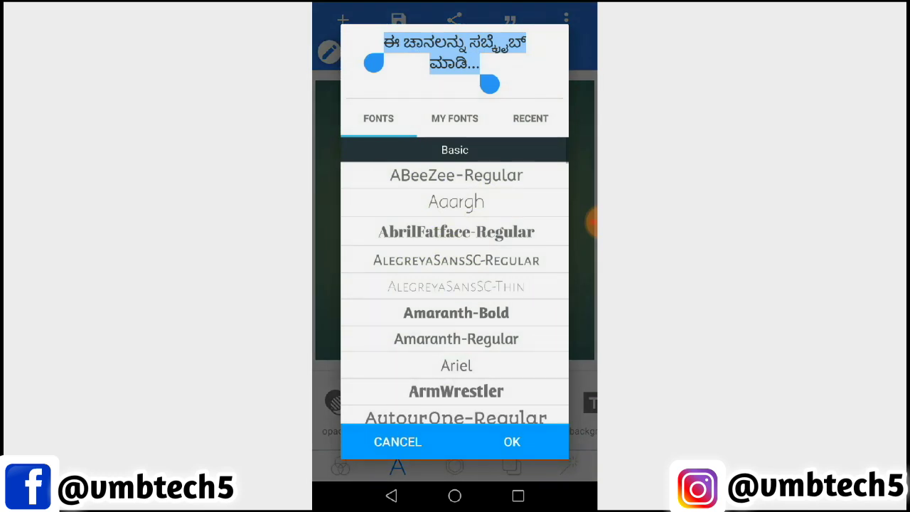
Preview Amaranth-Bold, Amaranth-Regular and ArmWrestler, then show the installed MY FONTS list.
scroll(455, 291, "down", 3)
scroll(455, 292, "up", 3)
left_click(501, 316)
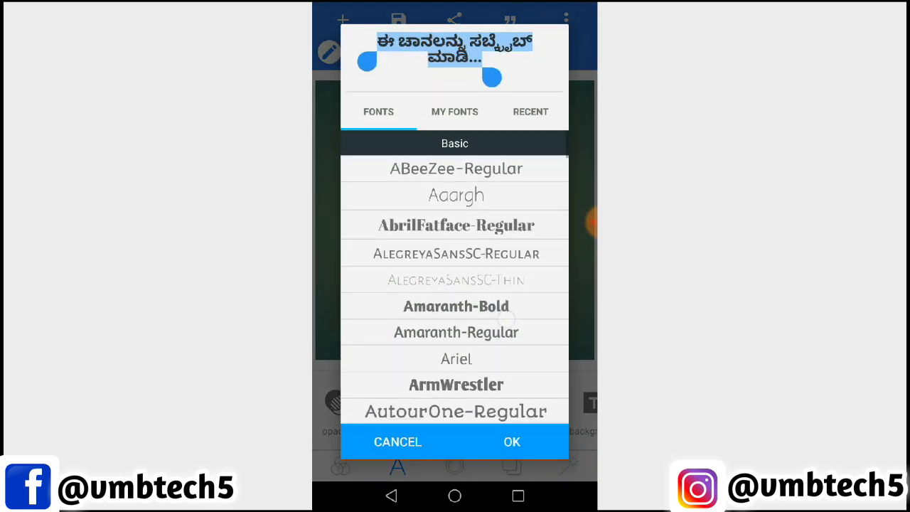
left_click(519, 338)
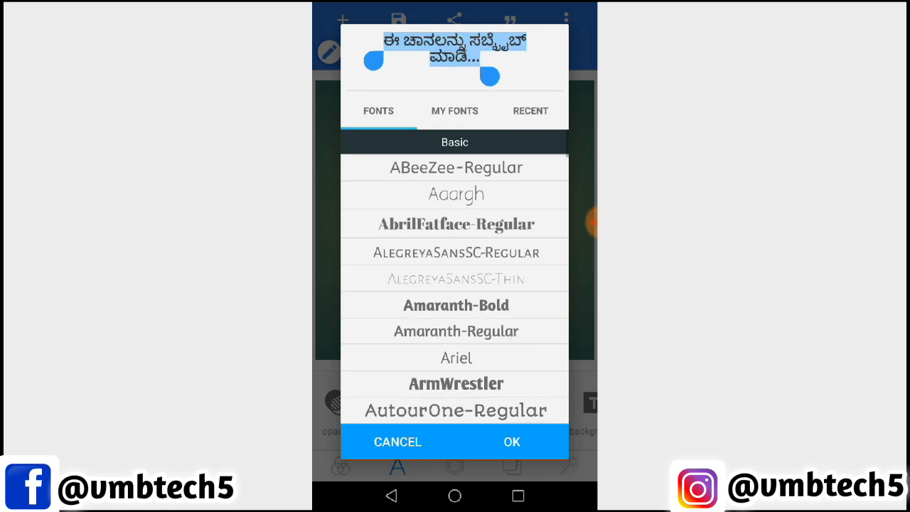
left_click(455, 383)
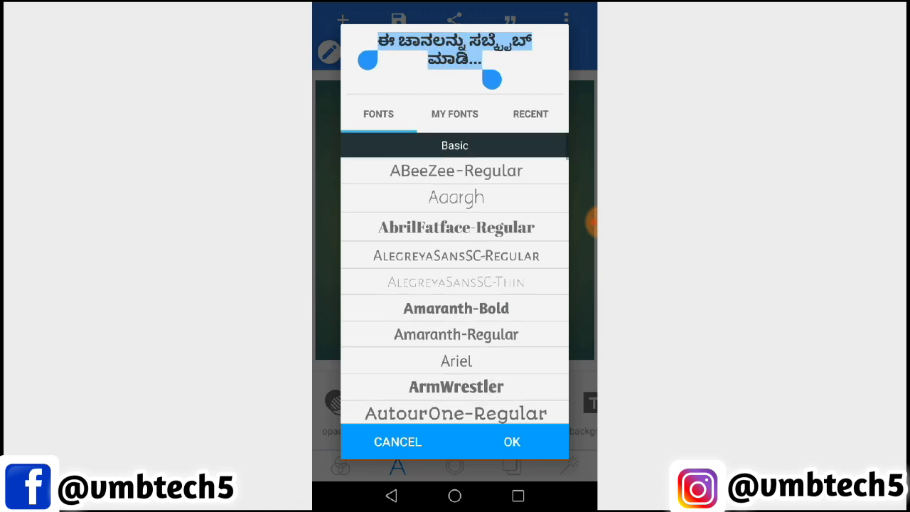
left_click(454, 114)
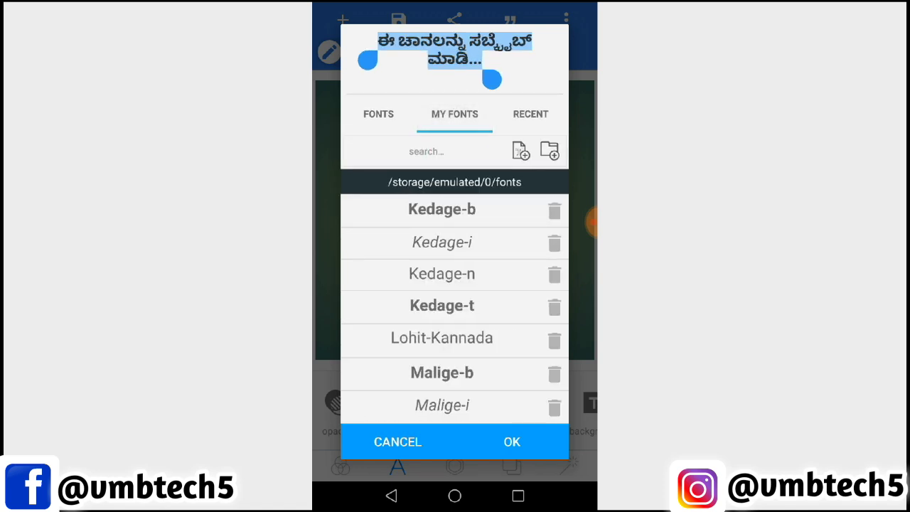
Preview the text in Kedage-b, Kedage-i, Kedage-n, Kedage-t and Lohit-Kannada.
scroll(454, 305, "down", 2)
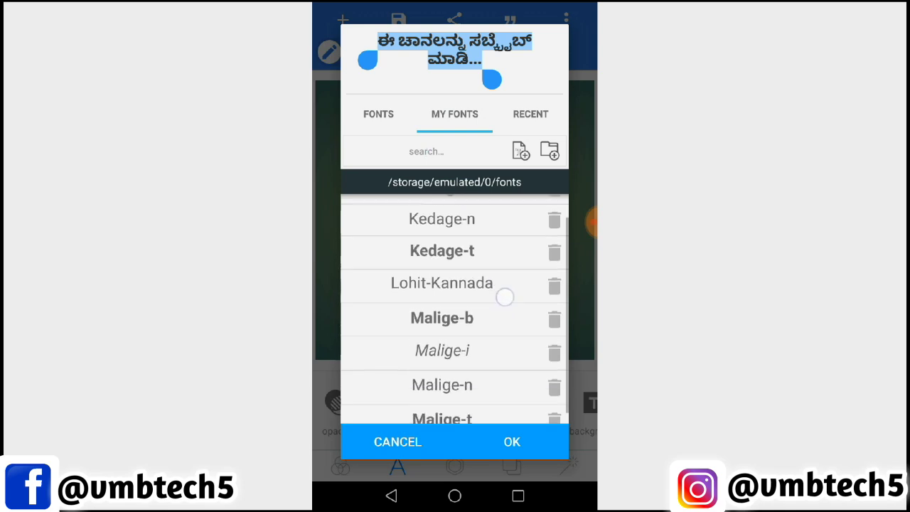
scroll(455, 306, "up", 2)
left_click(441, 209)
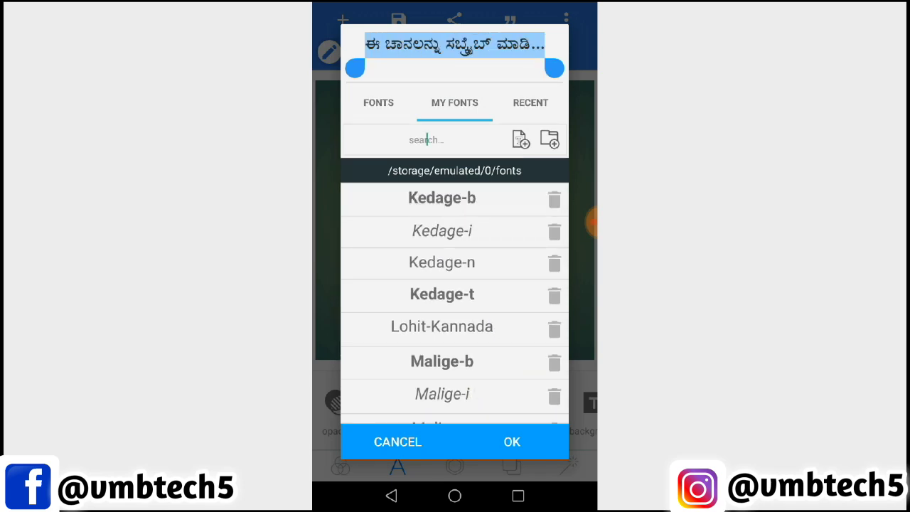
left_click(482, 242)
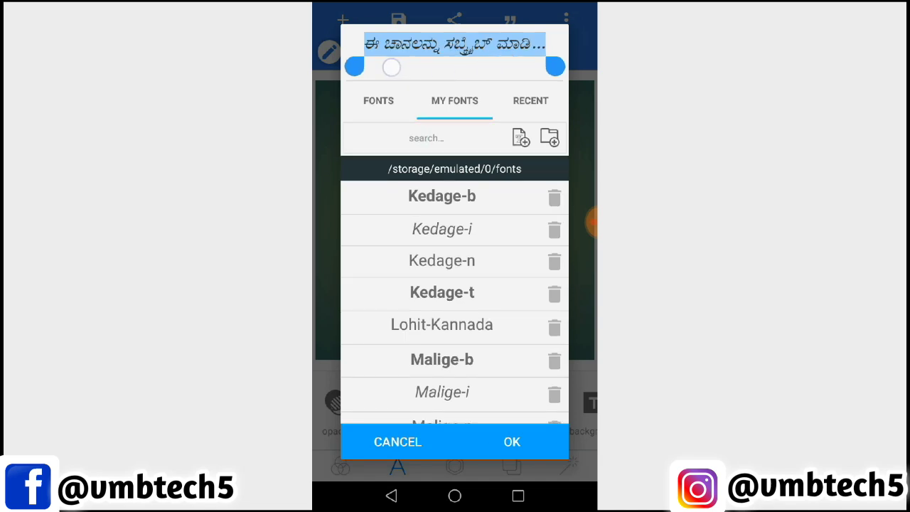
left_click(490, 269)
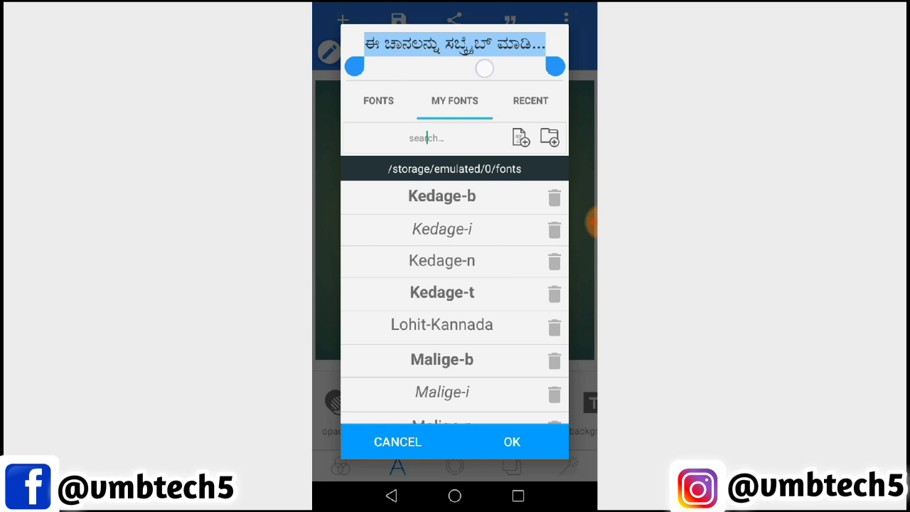
left_click(486, 290)
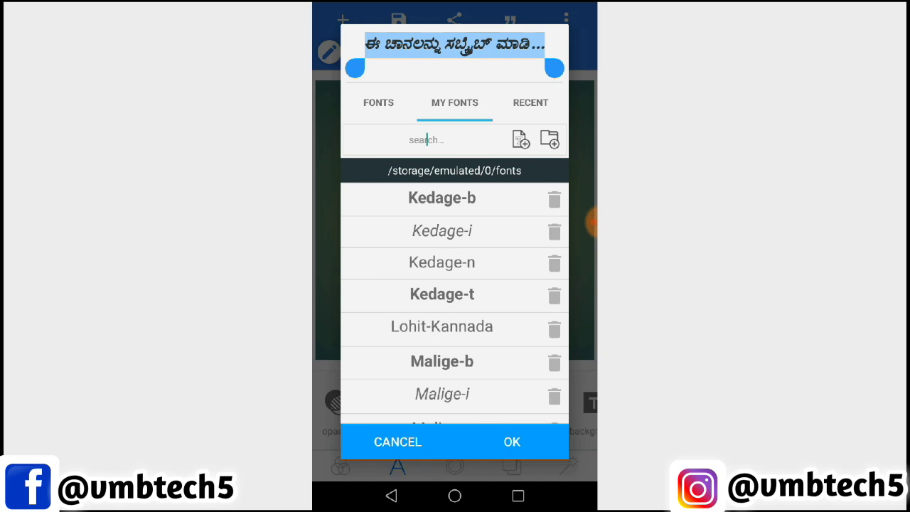
left_click(441, 327)
Compare the Malige fonts, apply Malige-b to the text and nudge it slightly.
left_click(474, 361)
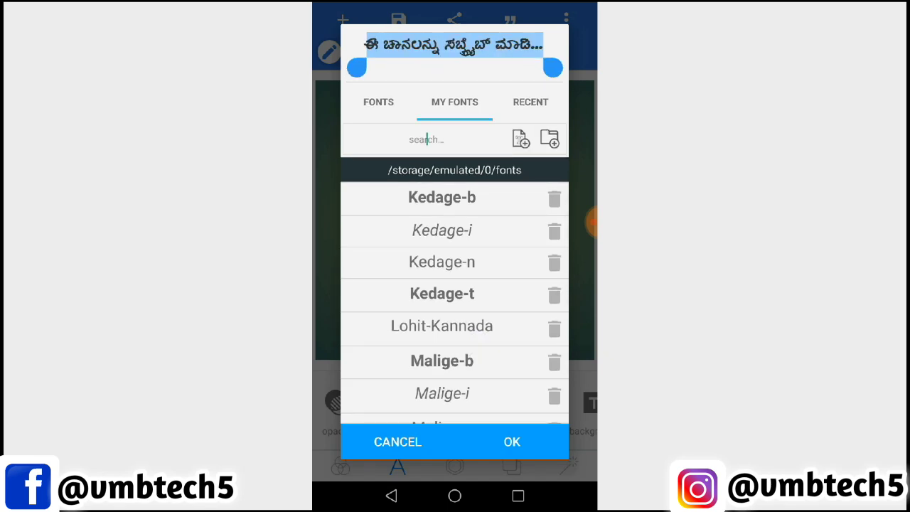
left_click_drag(490, 366, 497, 329)
left_click(491, 352)
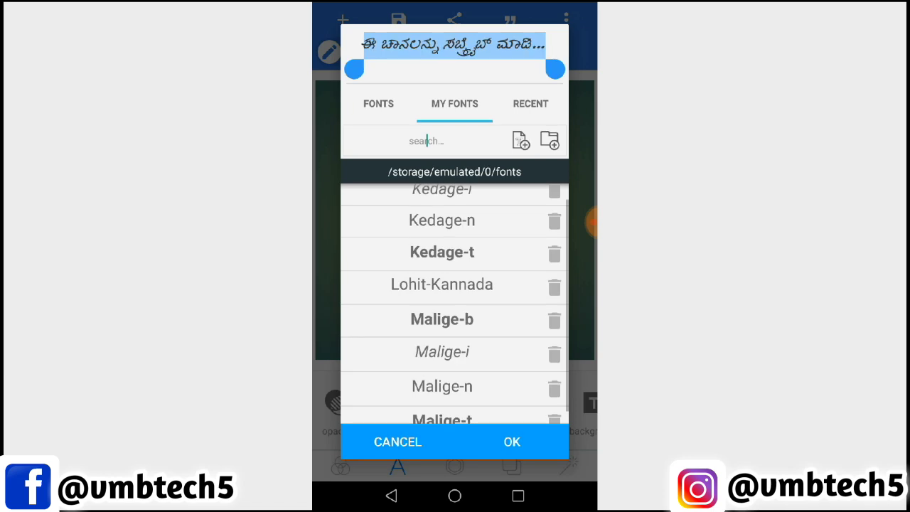
left_click(483, 384)
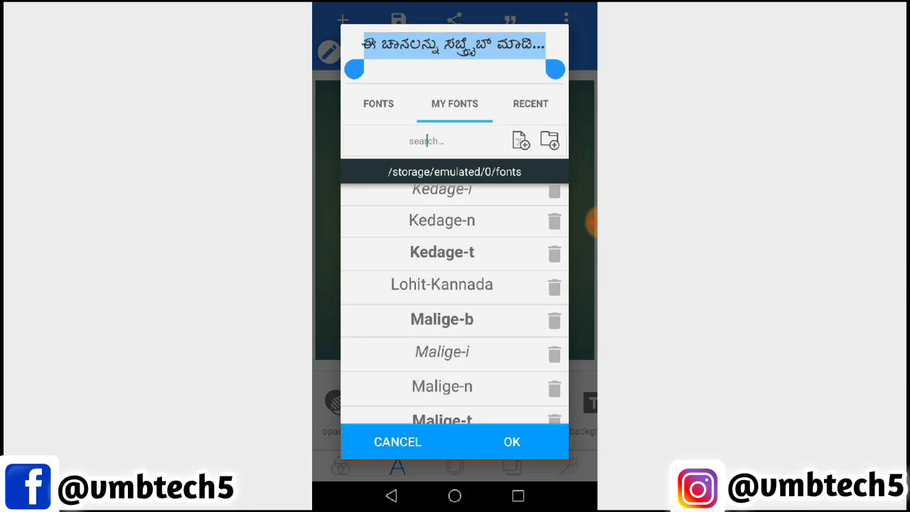
left_click_drag(488, 355, 496, 326)
left_click(441, 405)
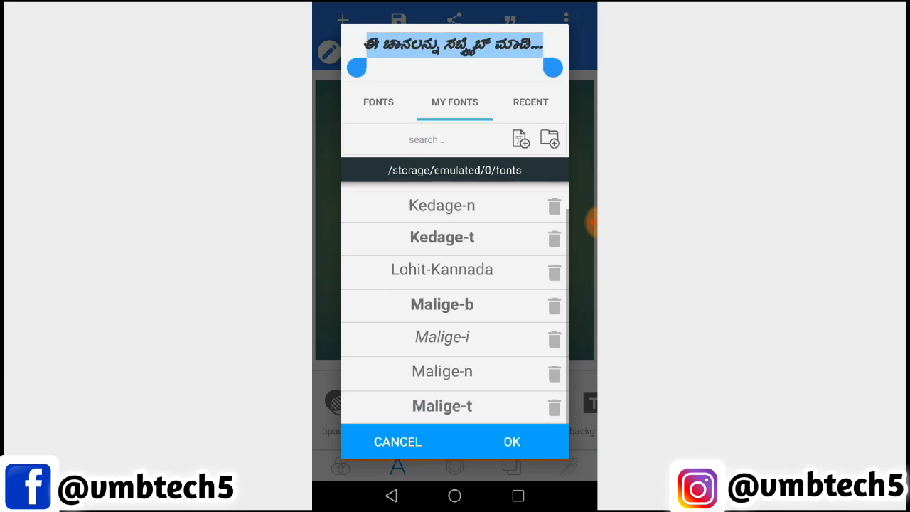
left_click(487, 300)
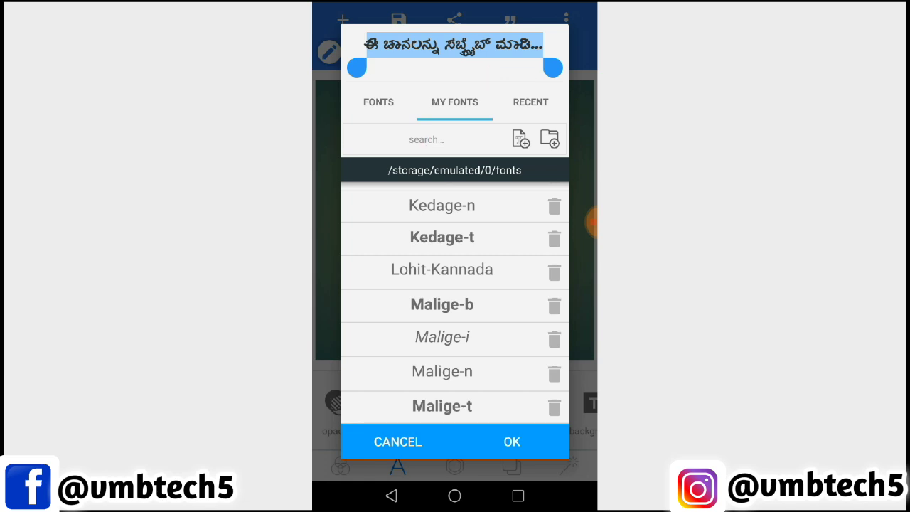
mouse_move(464, 329)
left_mouse_down()
mouse_move(464, 386)
mouse_move(465, 329)
left_mouse_up()
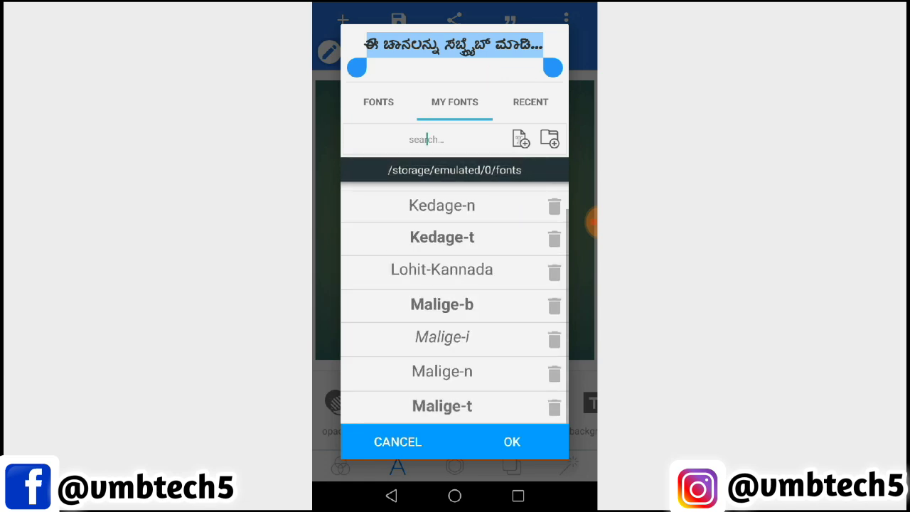
left_click(511, 441)
left_click_drag(471, 216, 487, 210)
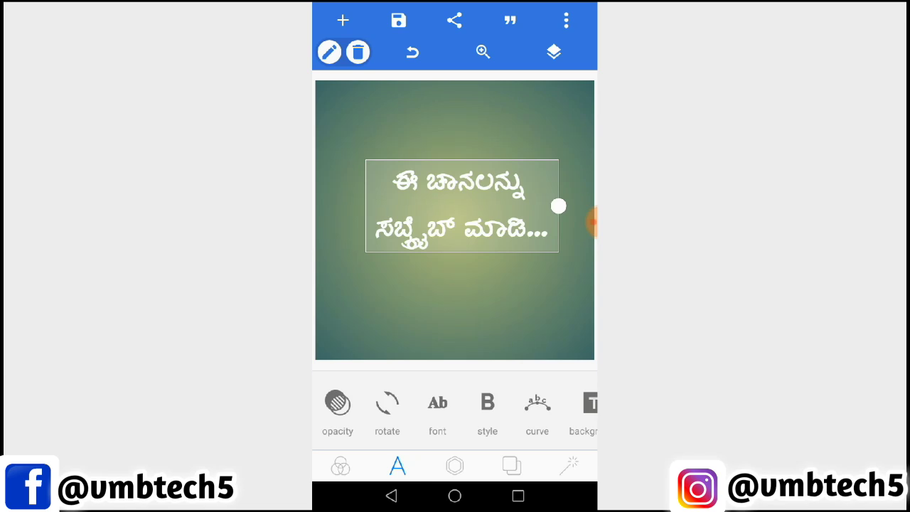
Reduce the Kannada text size to 82 and deselect it to view the result.
left_click_drag(406, 415, 558, 414)
left_click_drag(426, 423, 506, 423)
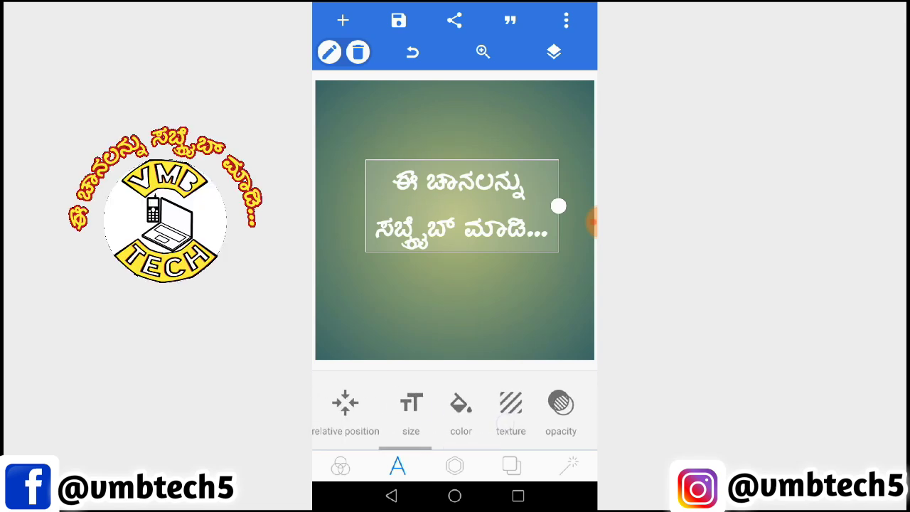
left_click(411, 403)
mouse_move(390, 435)
left_mouse_down()
mouse_move(412, 436)
mouse_move(392, 435)
left_mouse_up()
left_click(579, 398)
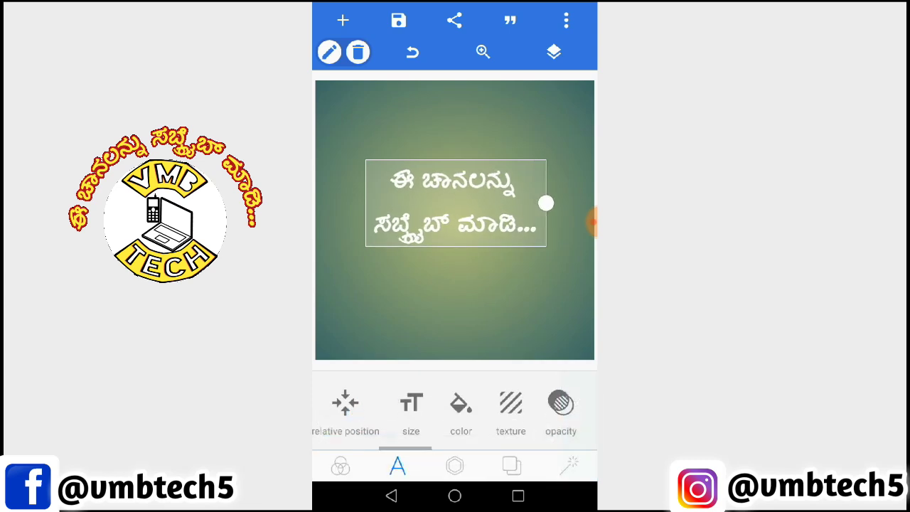
left_click(502, 296)
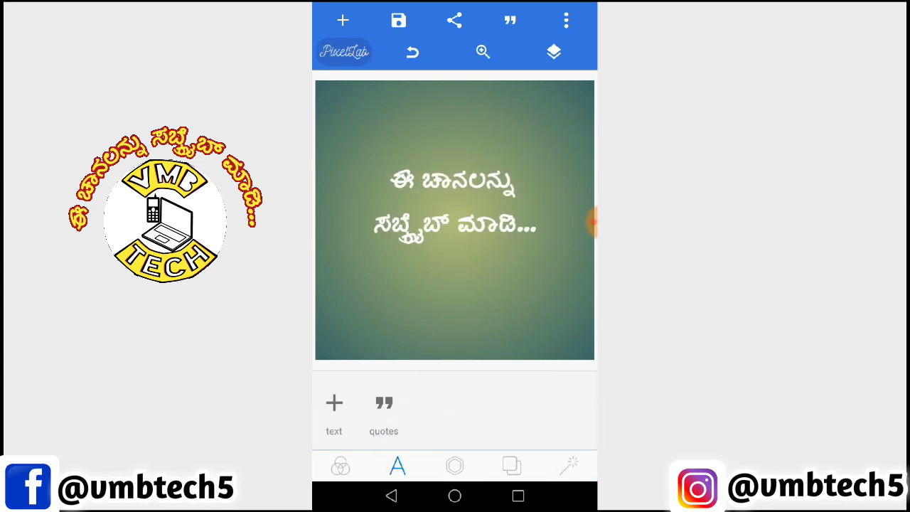